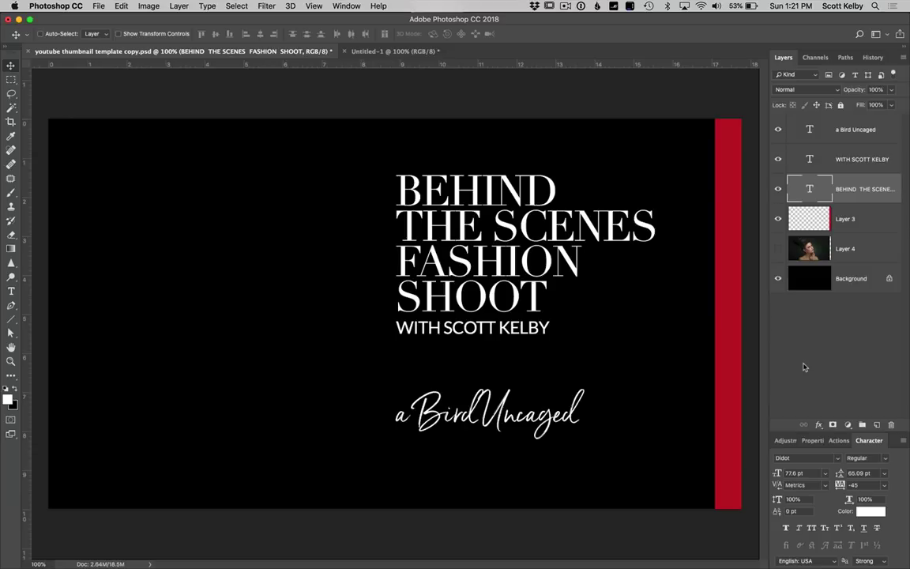
# - Turn on Layer 4's visibility so the portrait photo shows behind the title text
pyautogui.click(777, 249)
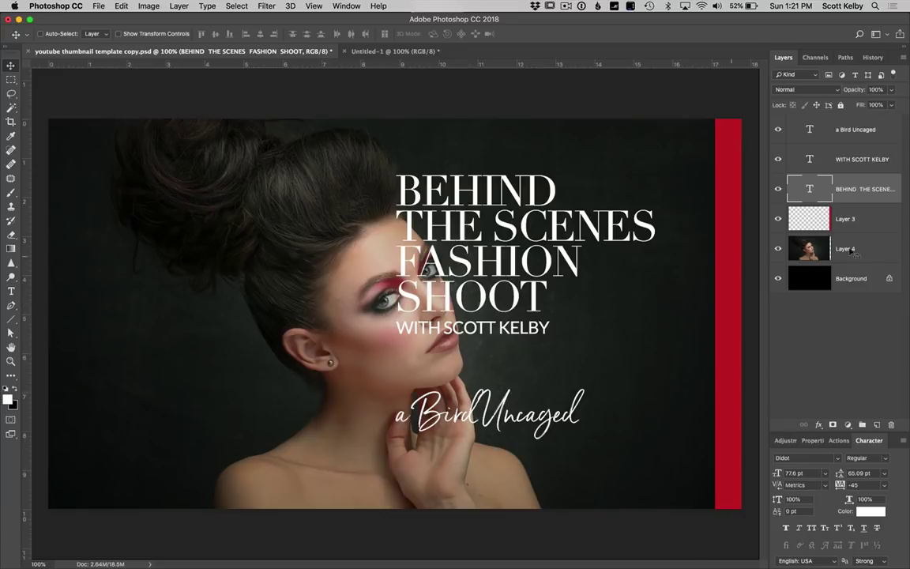
# - Move the Layer 4 photo left, opening a black gap before the red bar, then deselect
pyautogui.click(774, 237)
pyautogui.moveTo(347, 303); pyautogui.dragTo(252, 300)
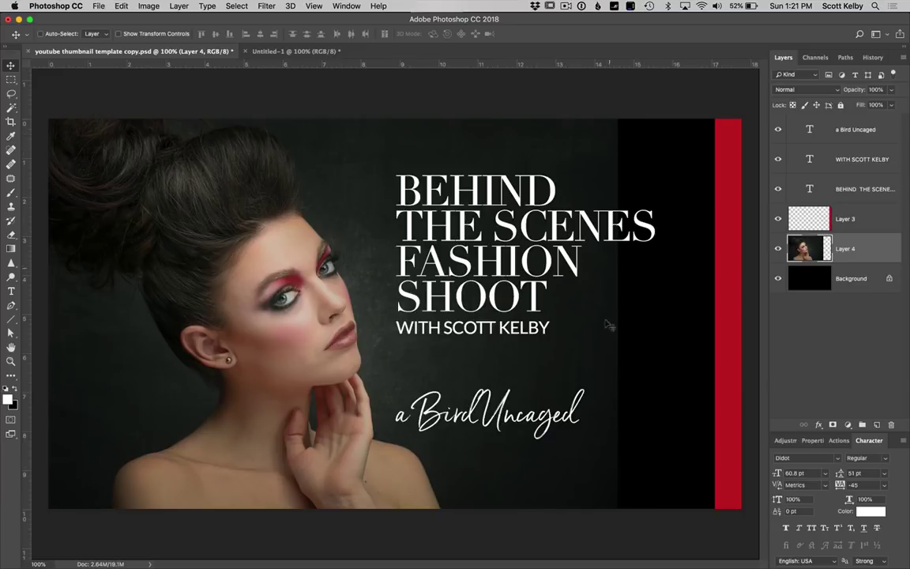
pyautogui.keyDown('super'); pyautogui.click(809, 249); pyautogui.keyUp('super')
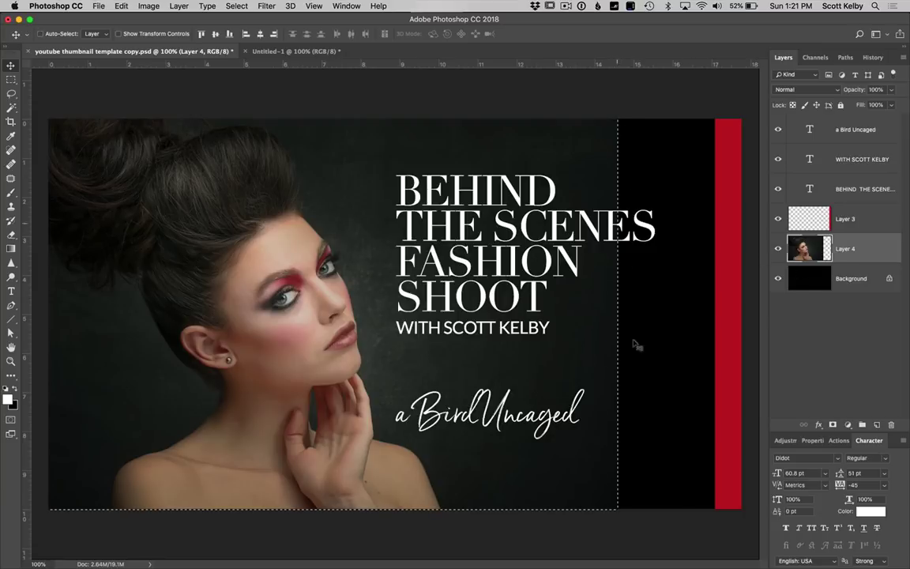
pyautogui.press('super+d')
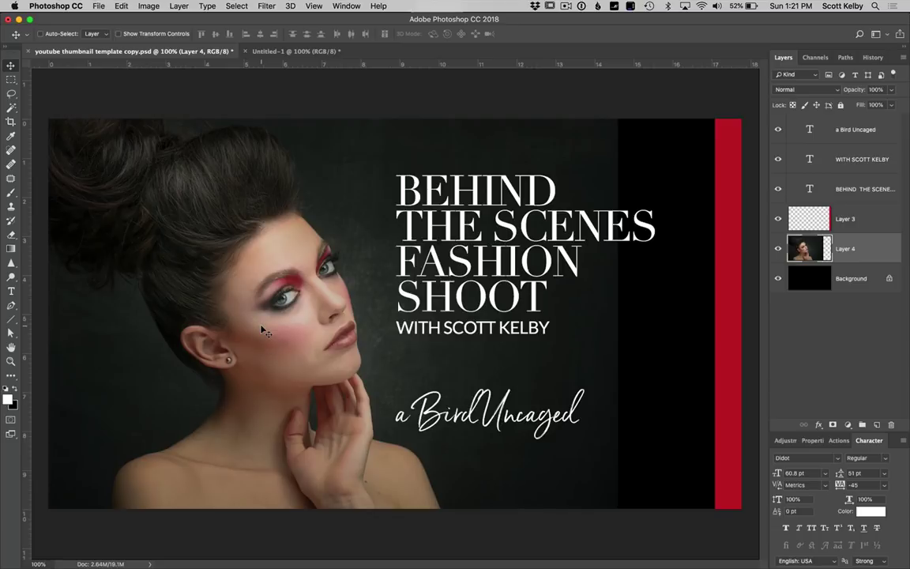
pyautogui.click(122, 7)
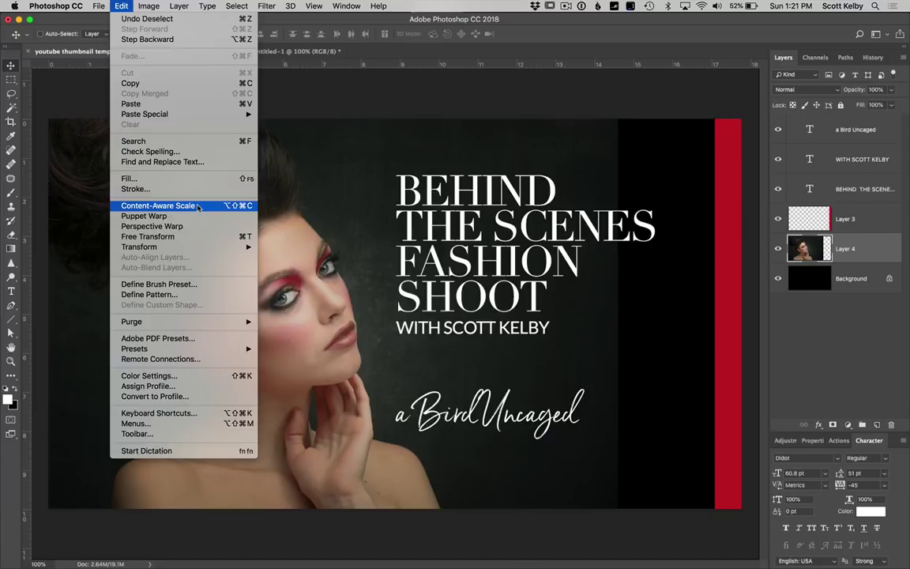
pyautogui.click(158, 206)
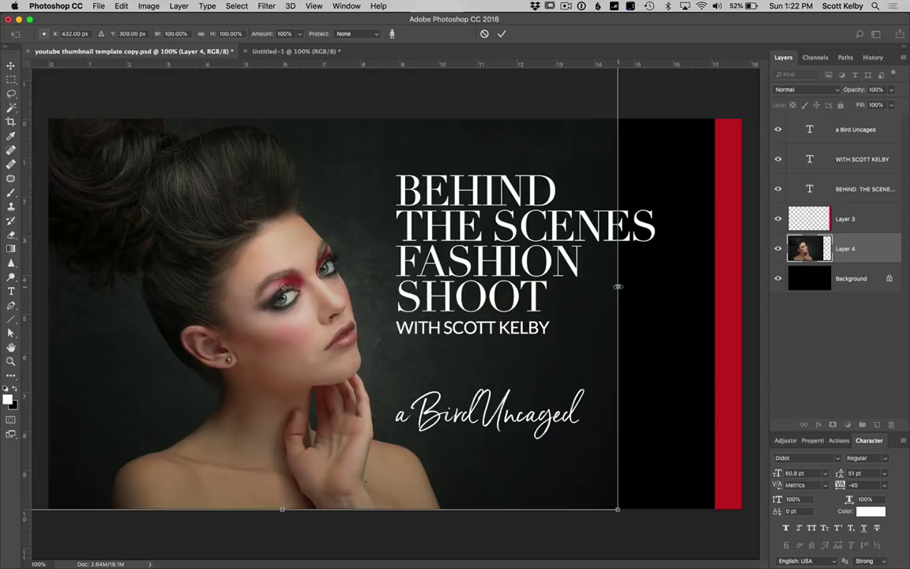
pyautogui.moveTo(618, 287); pyautogui.dragTo(726, 298)
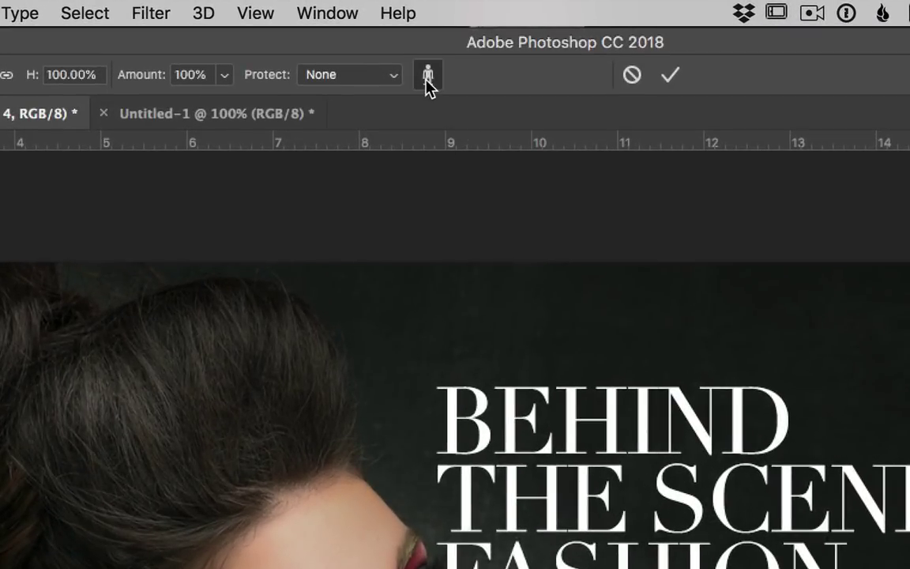
pyautogui.press('Return')
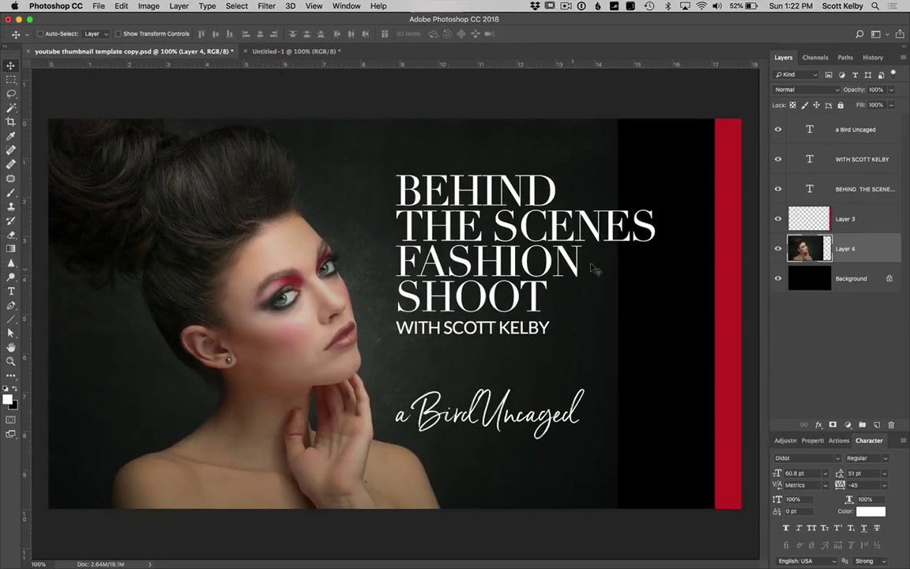
pyautogui.click(118, 6)
pyautogui.click(183, 205)
pyautogui.moveTo(617, 286); pyautogui.dragTo(722, 288)
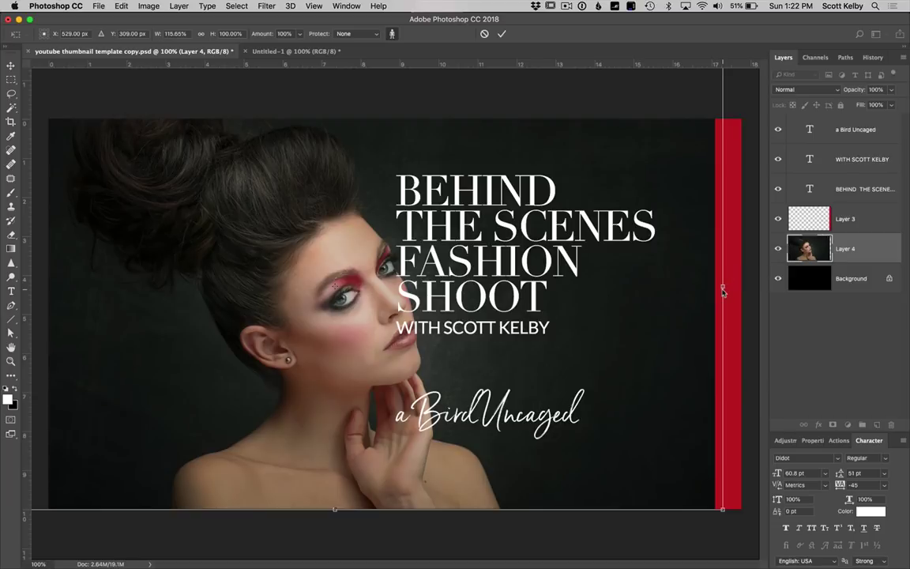
pyautogui.moveTo(387, 309); pyautogui.dragTo(281, 309)
pyautogui.moveTo(644, 287); pyautogui.dragTo(721, 287)
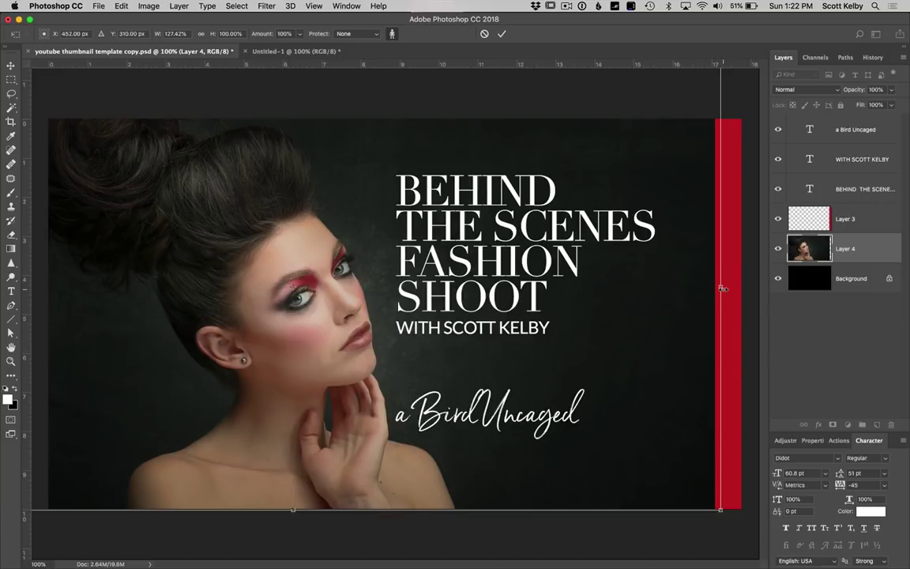
pyautogui.press('Return')
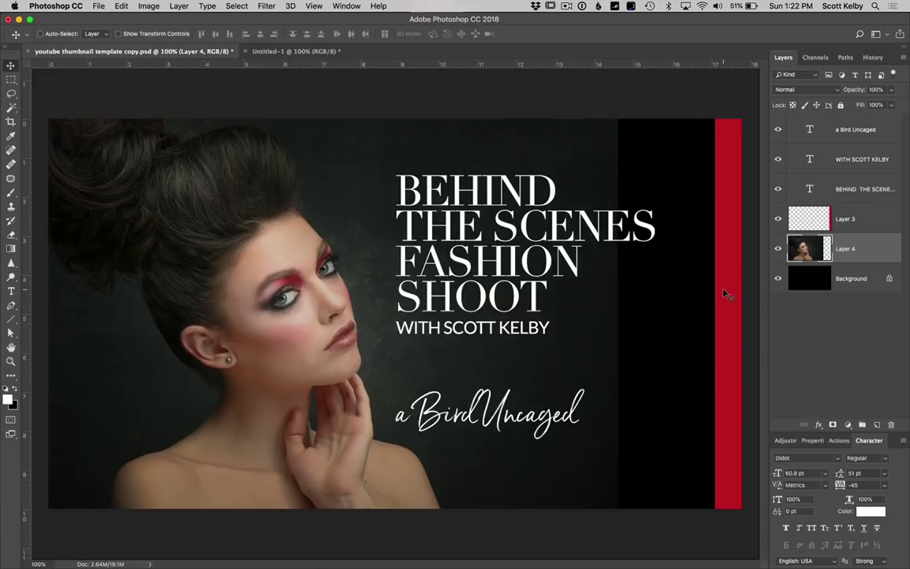
# - Lasso around the woman's hair and face, save it as an alpha channel, then deselect
pyautogui.click(11, 93)
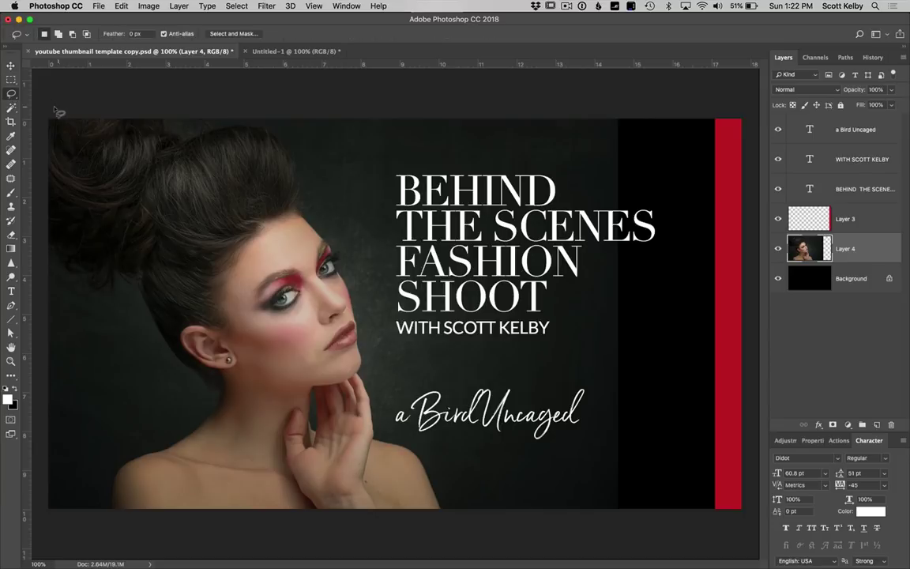
pyautogui.moveTo(227, 113)
pyautogui.mouseDown()
pyautogui.moveTo(291, 129)
pyautogui.moveTo(374, 314)
pyautogui.moveTo(385, 411)
pyautogui.moveTo(465, 508)
pyautogui.moveTo(65, 525)
pyautogui.moveTo(41, 474)
pyautogui.moveTo(46, 104)
pyautogui.mouseUp()
pyautogui.click(236, 6)
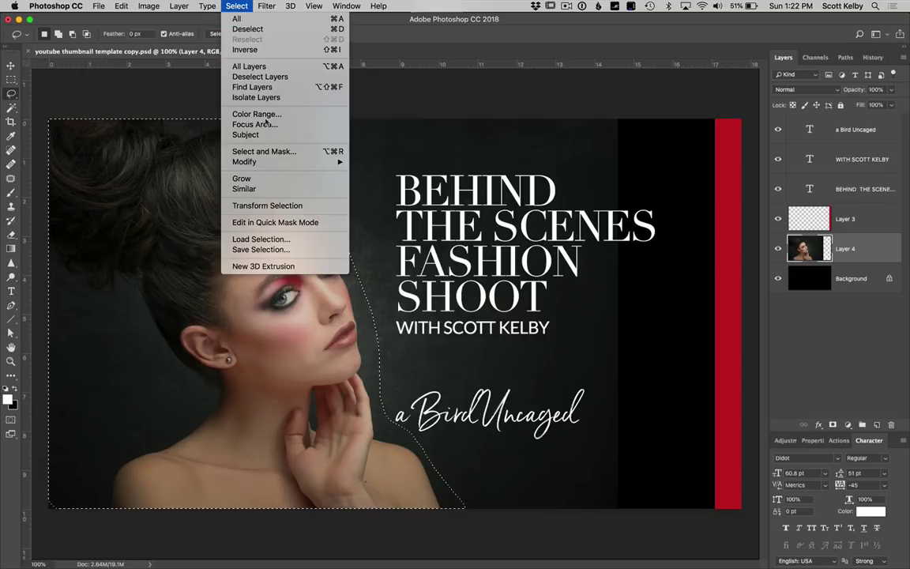
pyautogui.click(298, 251)
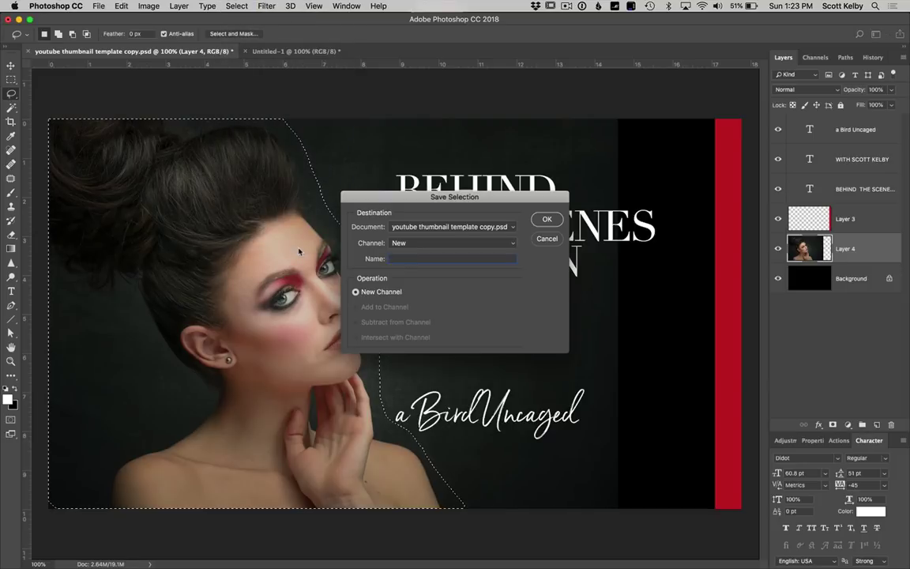
pyautogui.click(545, 218)
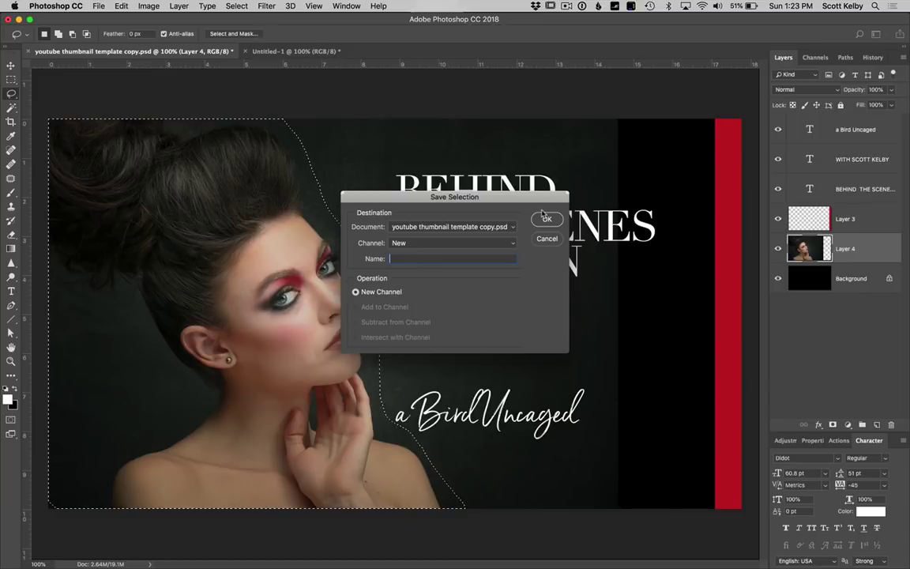
pyautogui.press('super+d')
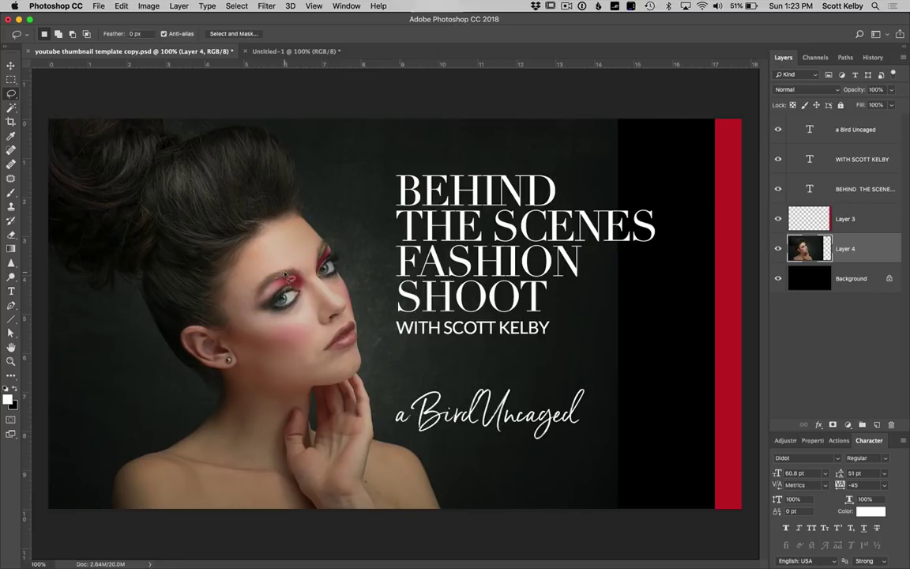
# - Start Content-Aware Scale on the photo with Protect set to Alpha 1
pyautogui.click(120, 7)
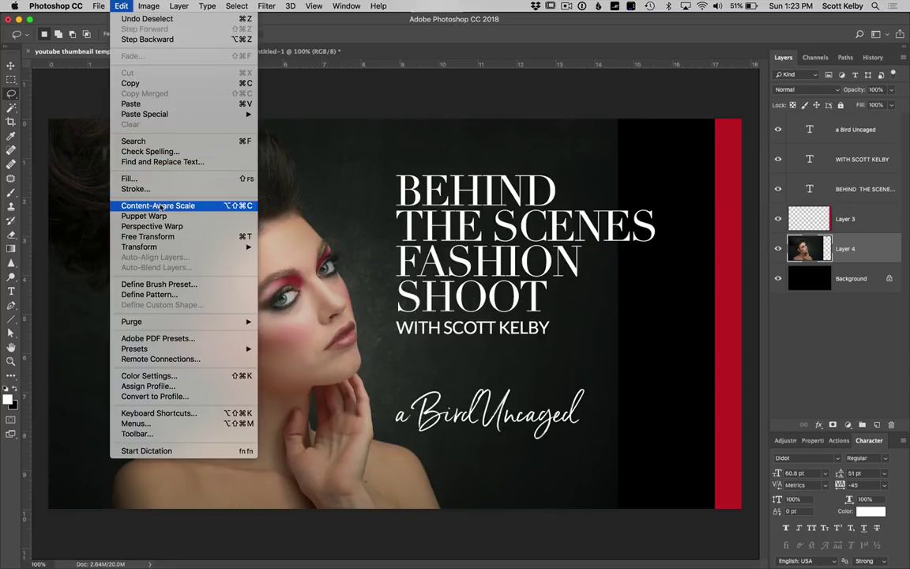
pyautogui.click(160, 206)
pyautogui.click(351, 34)
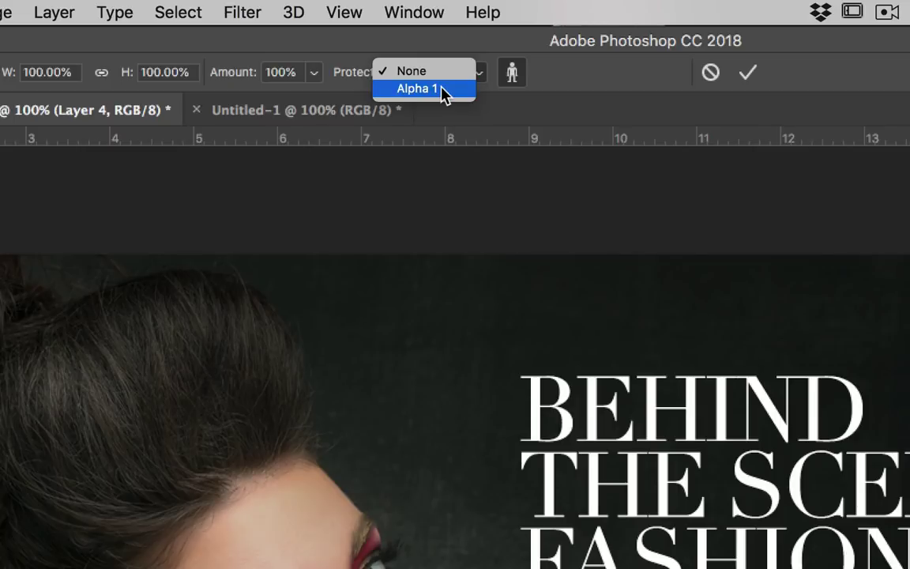
pyautogui.click(417, 90)
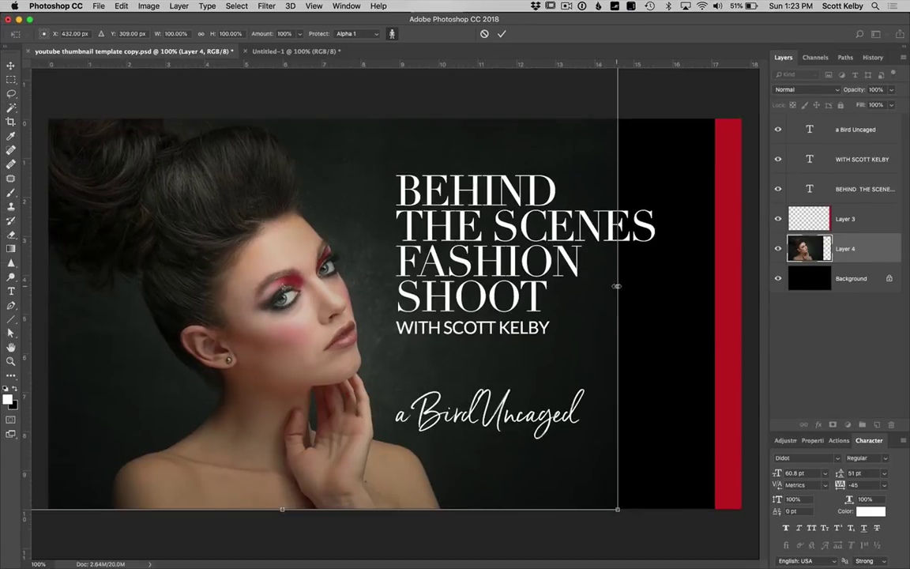
# - Widen the photo out to the red bar and commit the scale
pyautogui.moveTo(625, 287); pyautogui.dragTo(733, 287)
pyautogui.moveTo(331, 338); pyautogui.dragTo(260, 336)
pyautogui.moveTo(647, 286); pyautogui.dragTo(714, 284)
pyautogui.moveTo(349, 290); pyautogui.dragTo(377, 323)
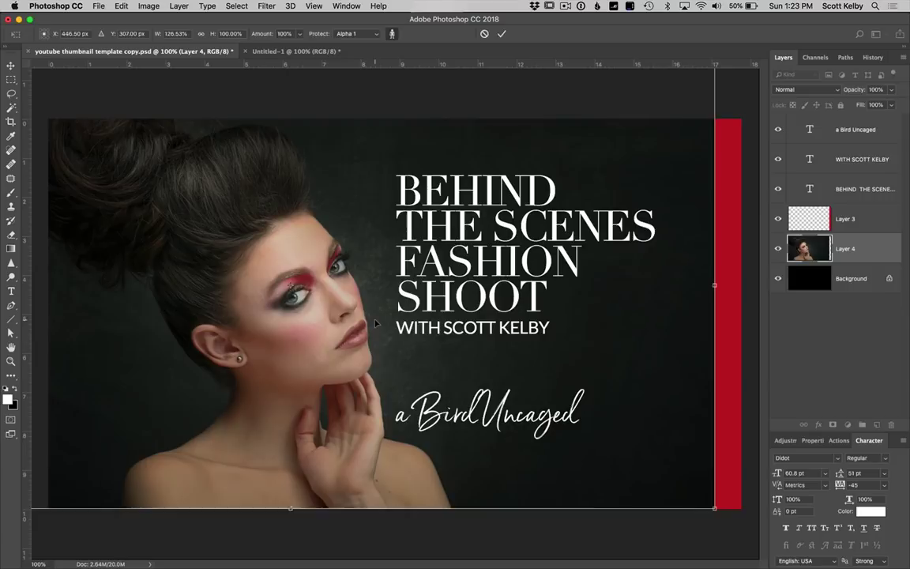
pyautogui.press('Return')
pyautogui.press('l')
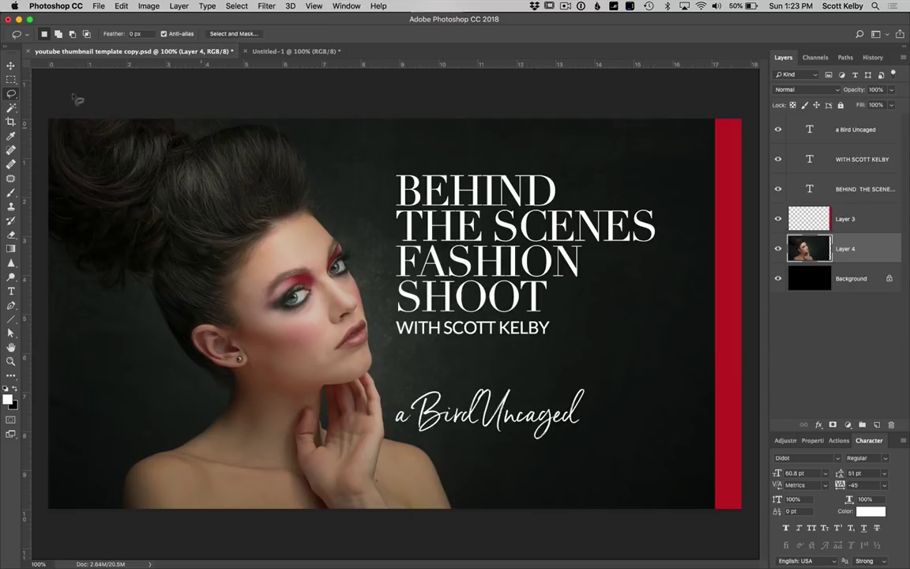
pyautogui.click(11, 67)
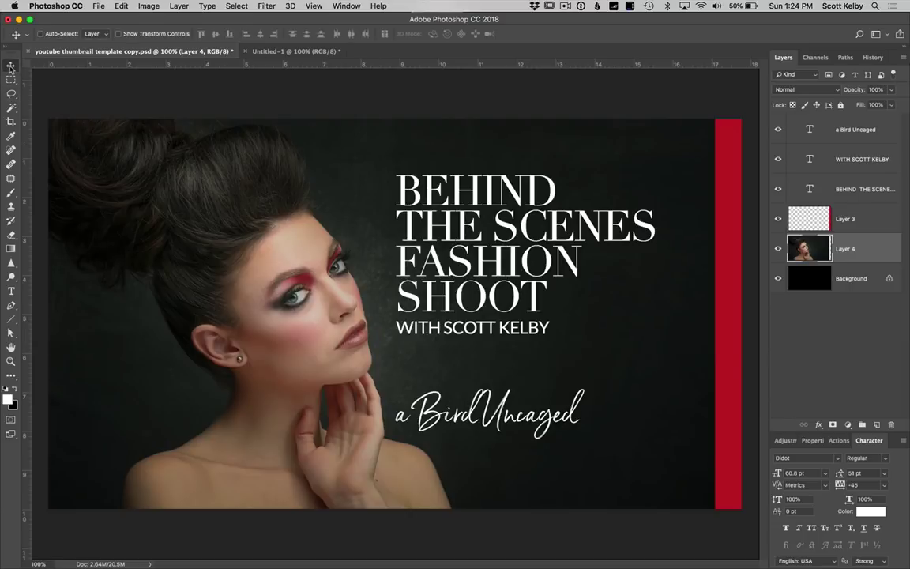